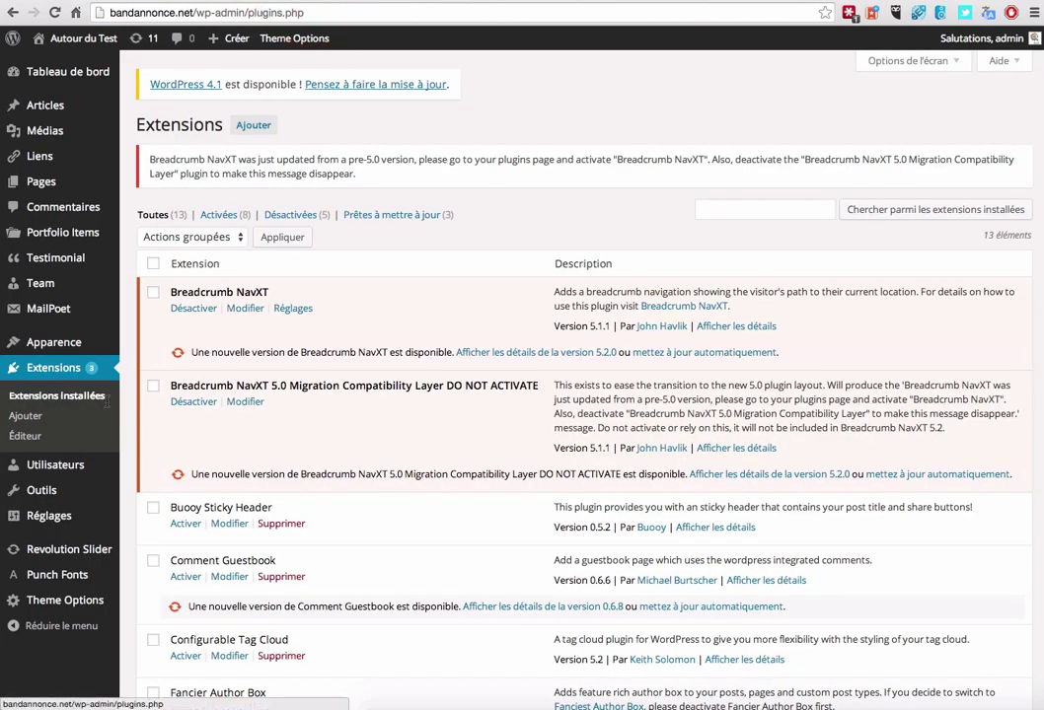
# Search the WordPress site's add-extensions page for "contact form 7"
pyautogui.click(48, 415)
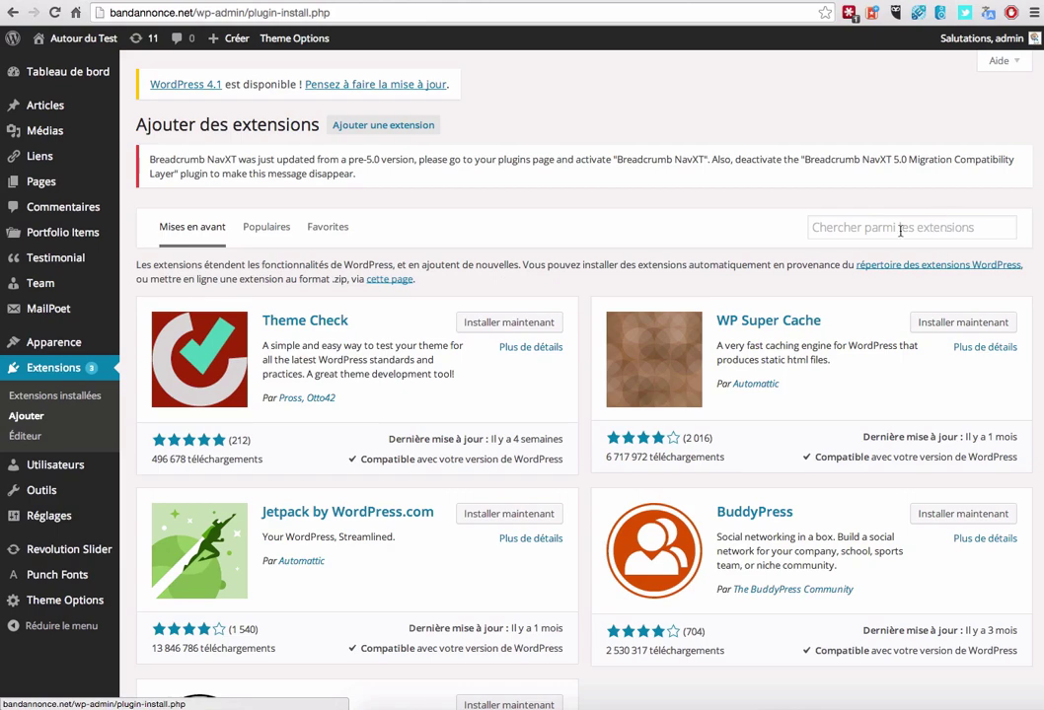
pyautogui.click(900, 230)
pyautogui.write('con')
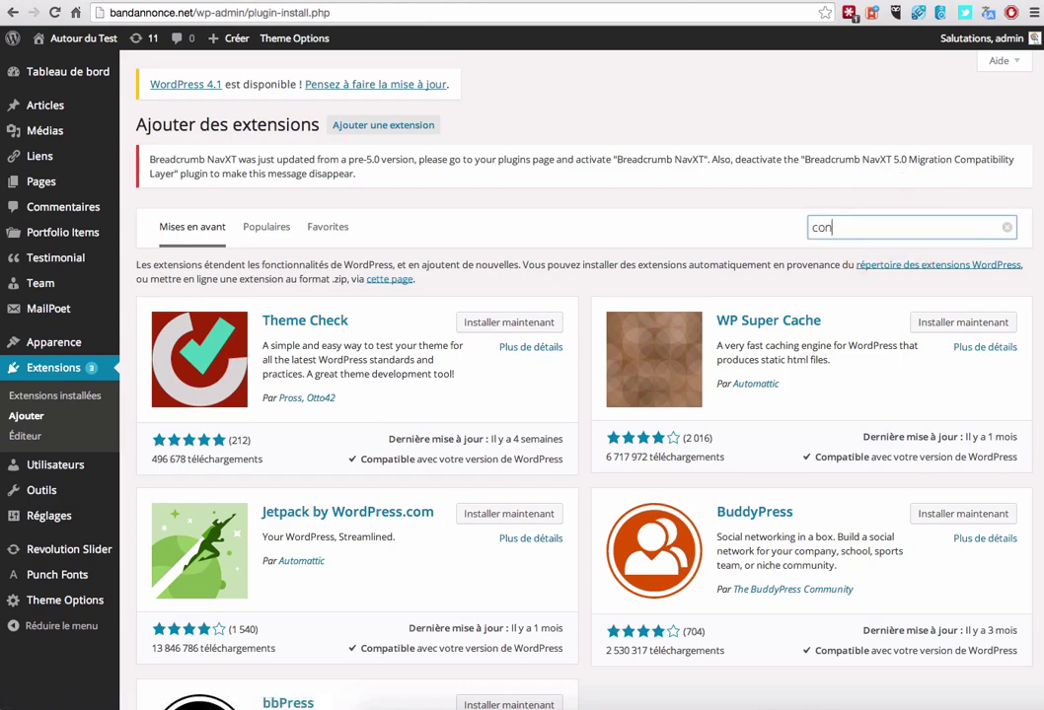
pyautogui.write('tact form 7')
pyautogui.press('Return')
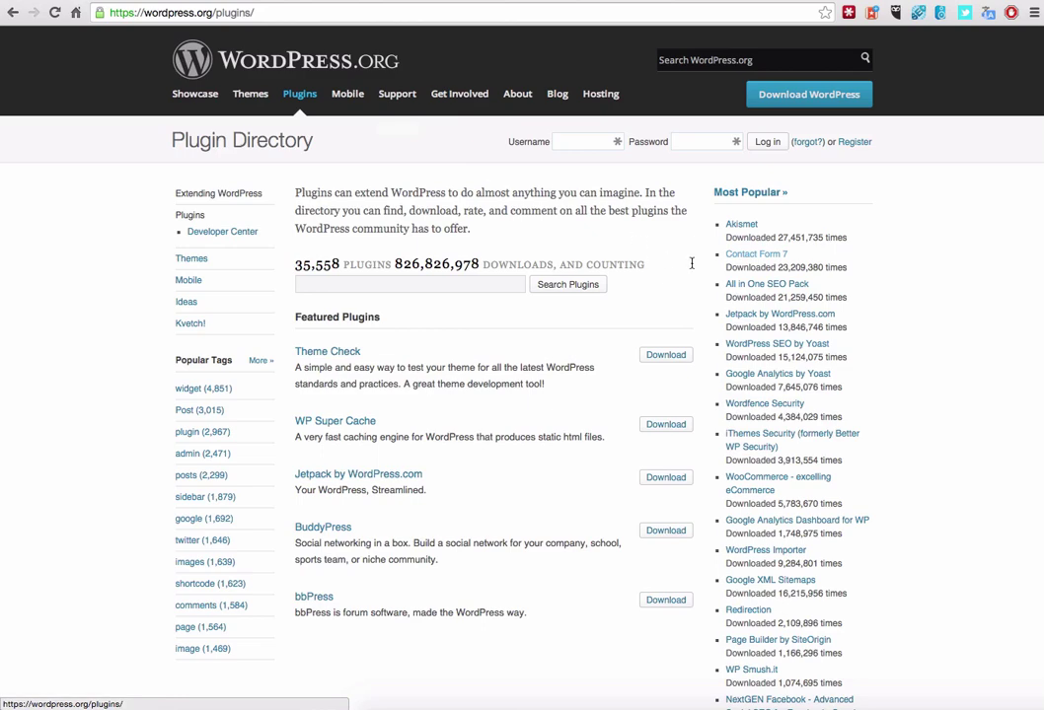
# Review the Contact Form 7 page in the WordPress.org plugin directory: its installation, FAQ, screenshots and last-updated information
pyautogui.click(752, 254)
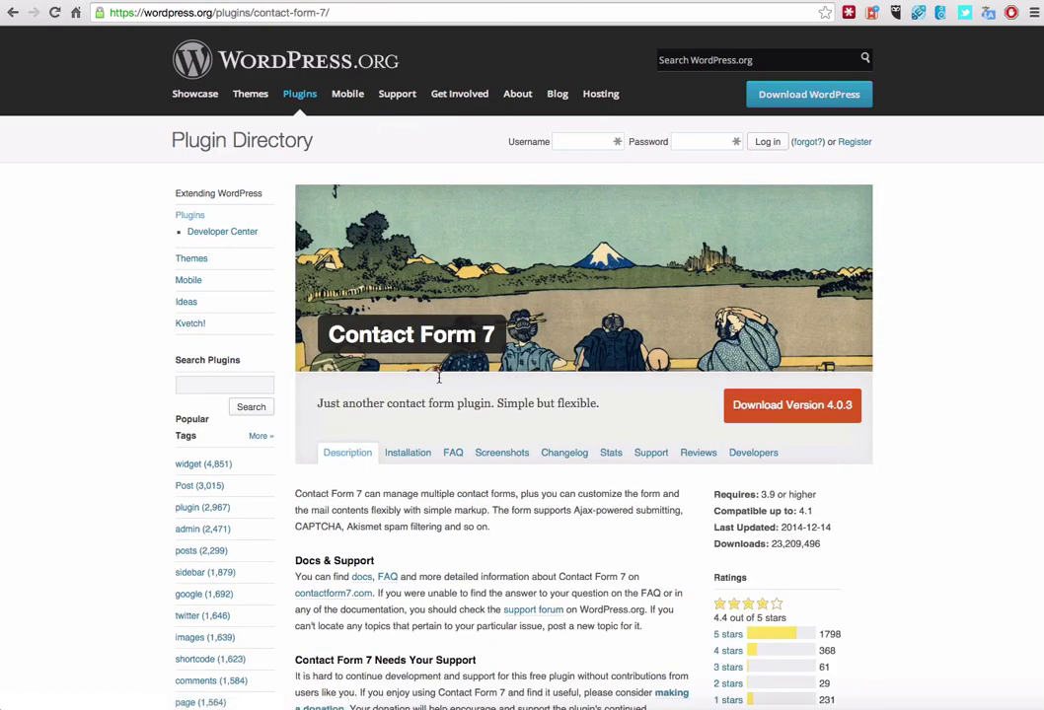
pyautogui.scroll(-2, 361, 382)
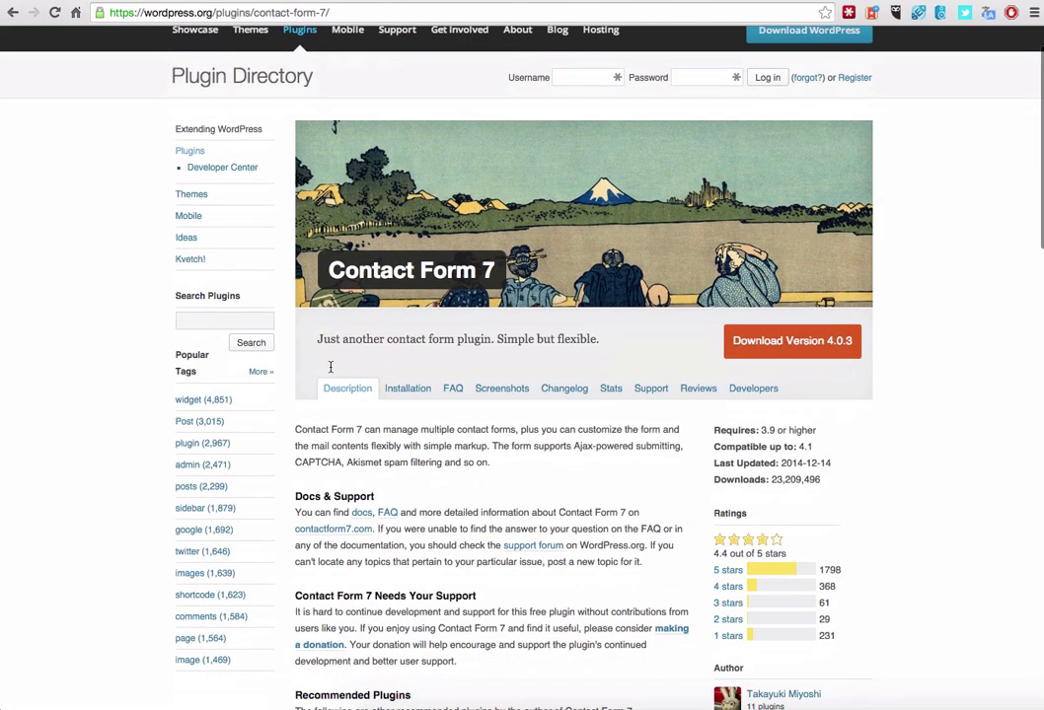
pyautogui.click(401, 389)
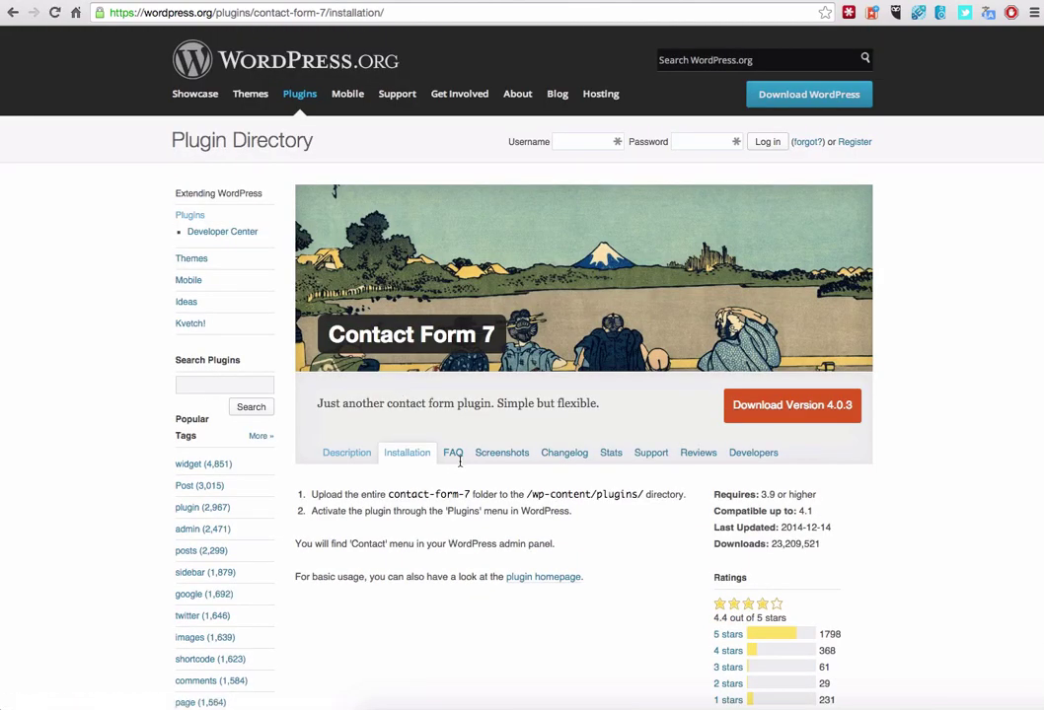
pyautogui.click(454, 453)
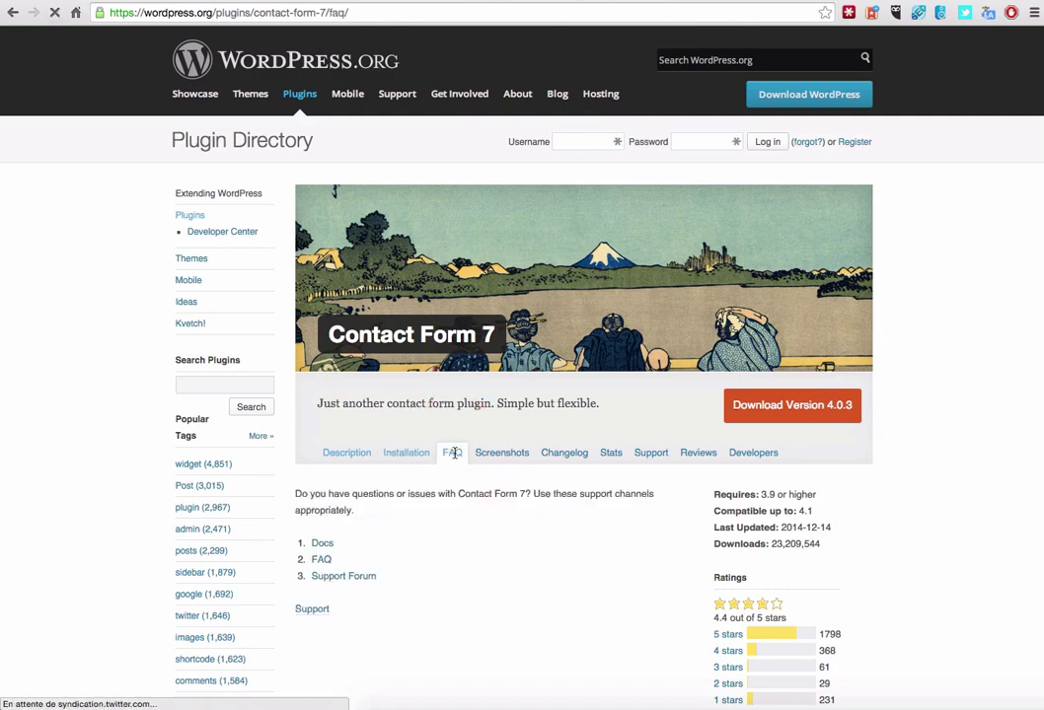
pyautogui.click(509, 455)
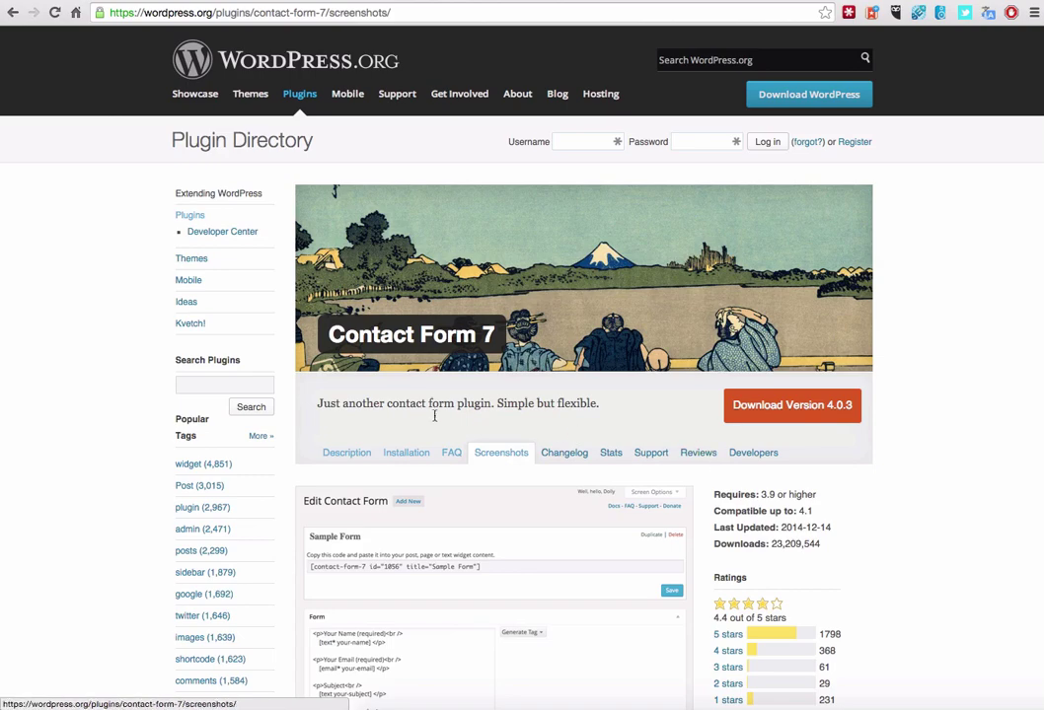
pyautogui.scroll(-3, 602, 384)
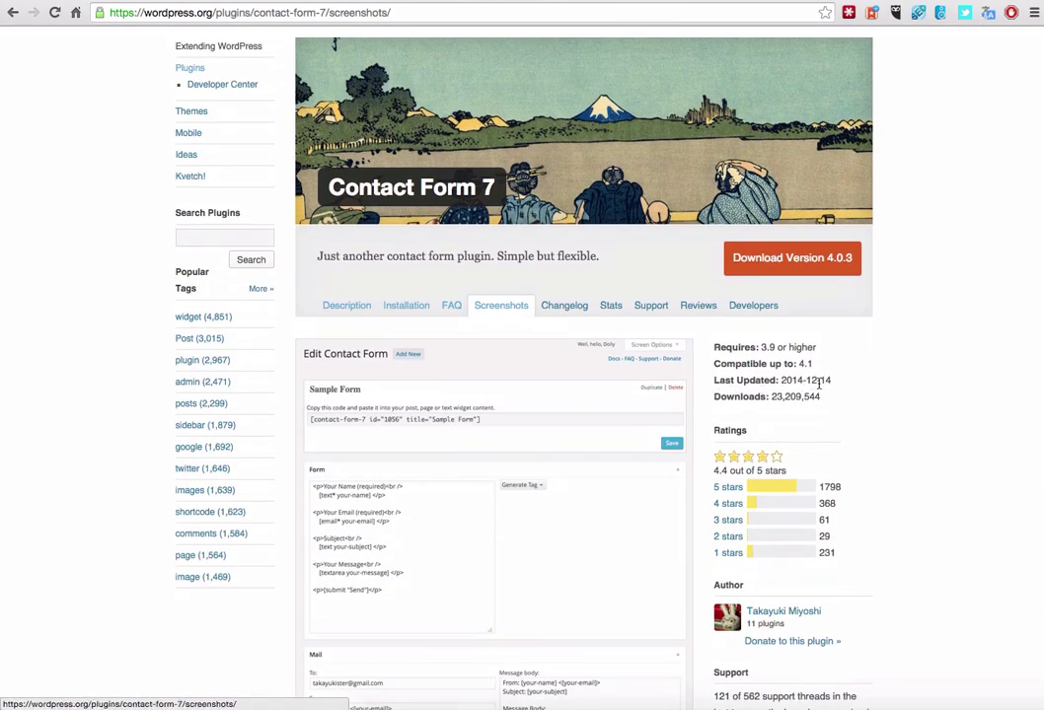
pyautogui.click(751, 384)
pyautogui.click(801, 380)
pyautogui.scroll(3, 702, 424)
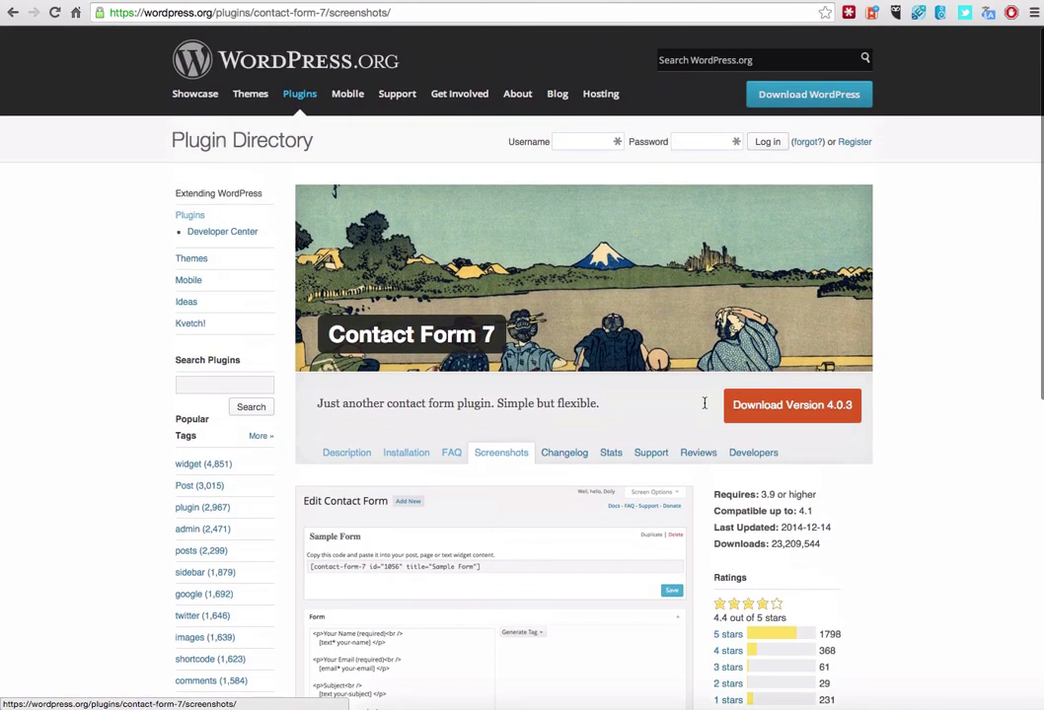
# Download version 4.0.3 of the Contact Form 7 plugin as a zip archive
pyautogui.click(794, 407)
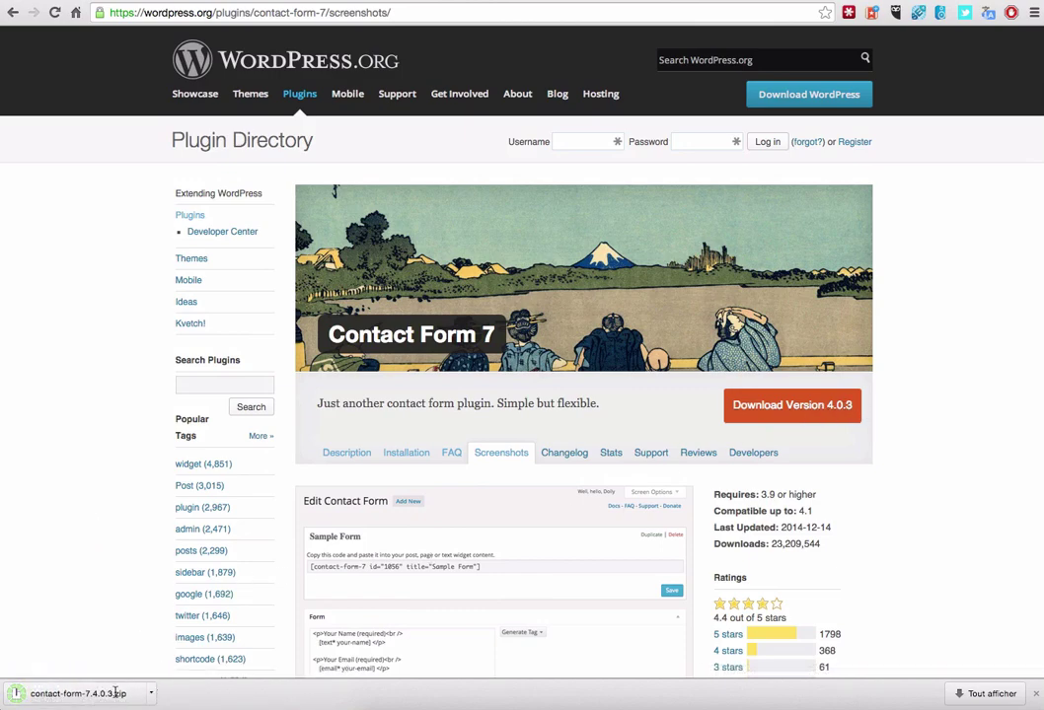
pyautogui.click(148, 693)
# Switch to FileZilla, reconnect to the Bandannonce FTP server and show the remote root folder
pyautogui.click(644, 704)
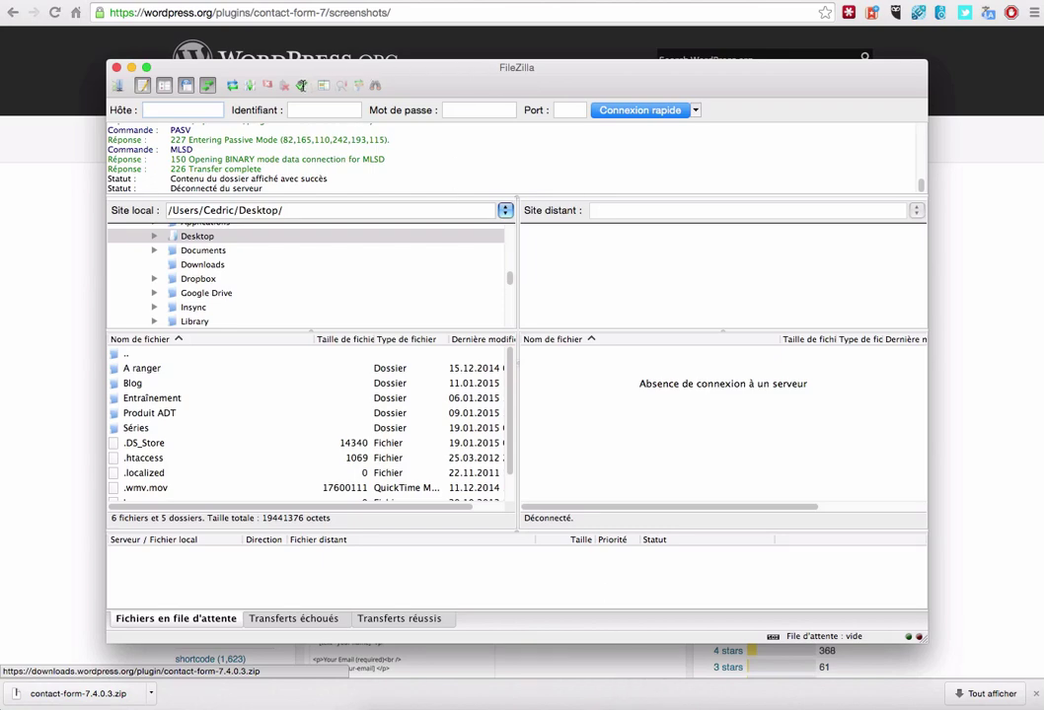
pyautogui.click(303, 85)
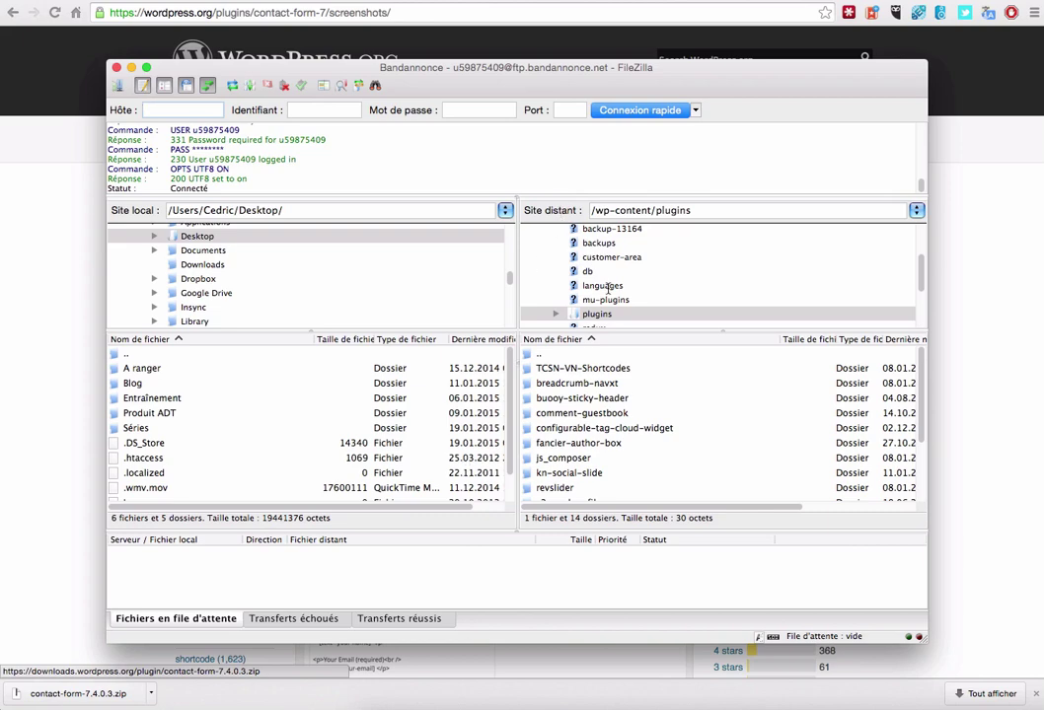
pyautogui.scroll(3, 592, 266)
pyautogui.click(561, 232)
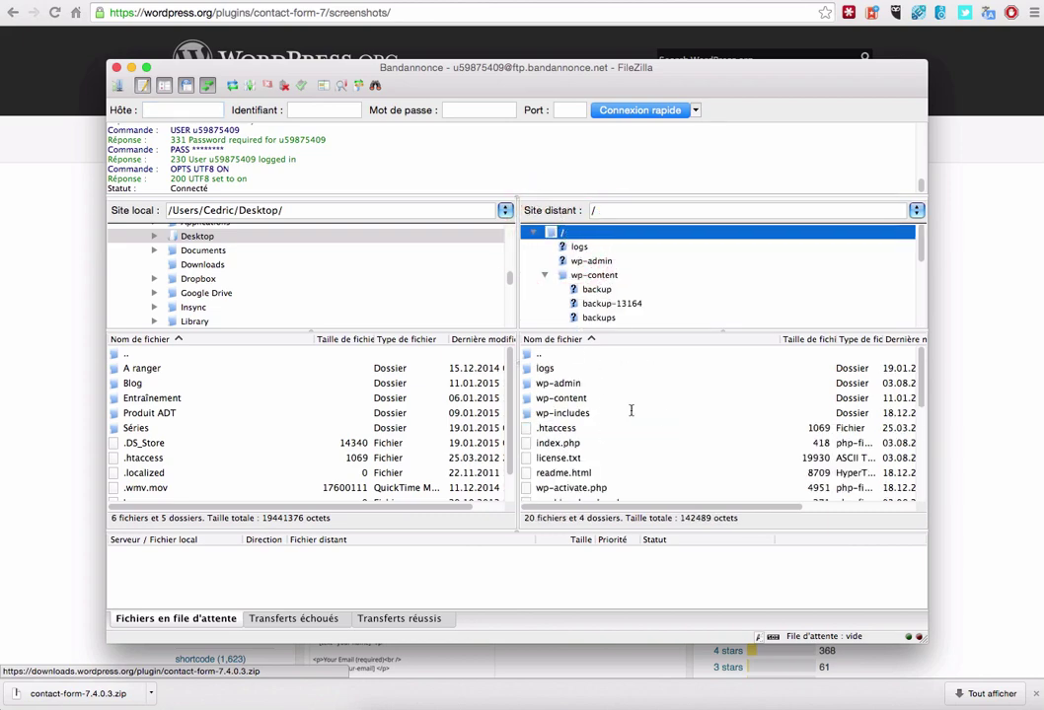
# Go to the remote folder /wp-content/plugins on the server
pyautogui.click(702, 414)
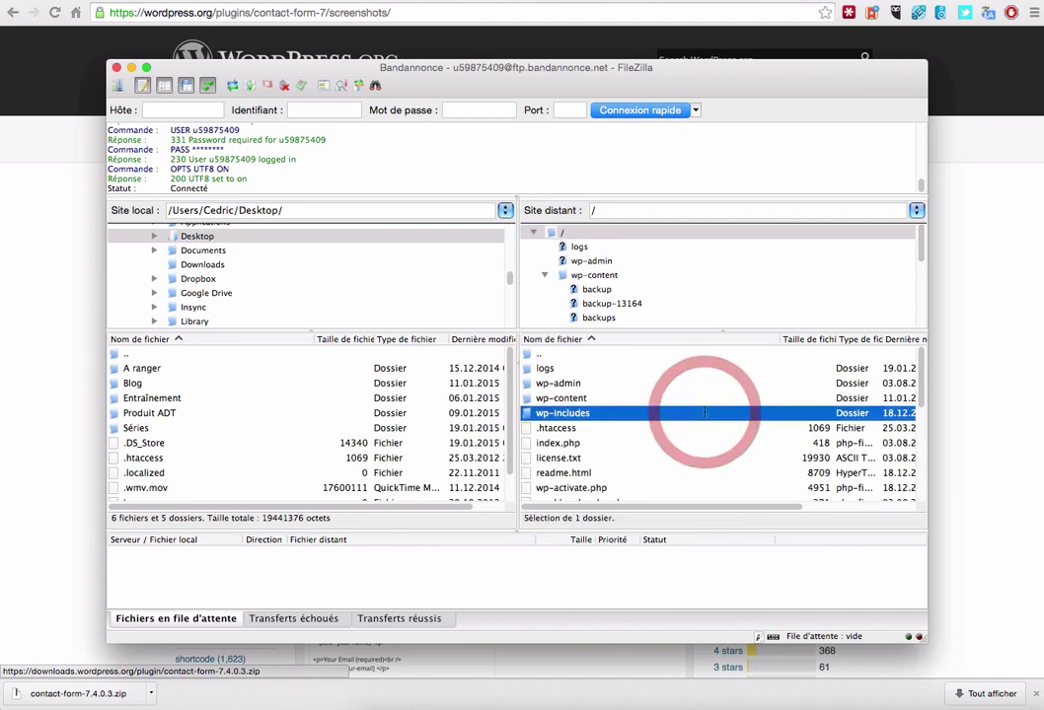
pyautogui.click(273, 407)
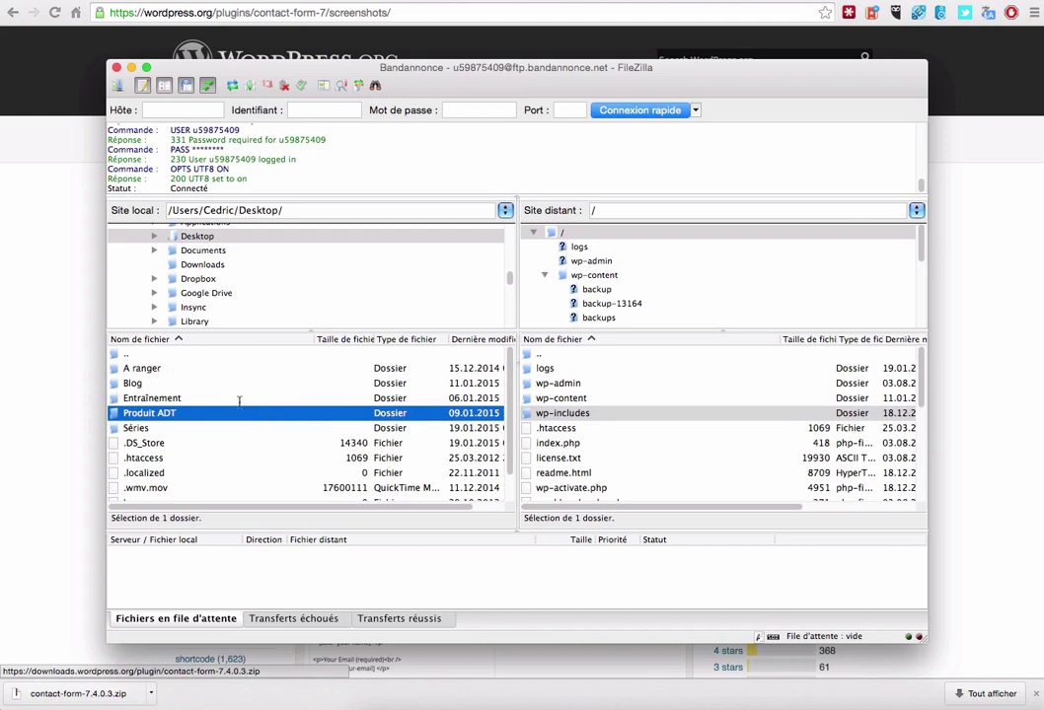
pyautogui.click(570, 398)
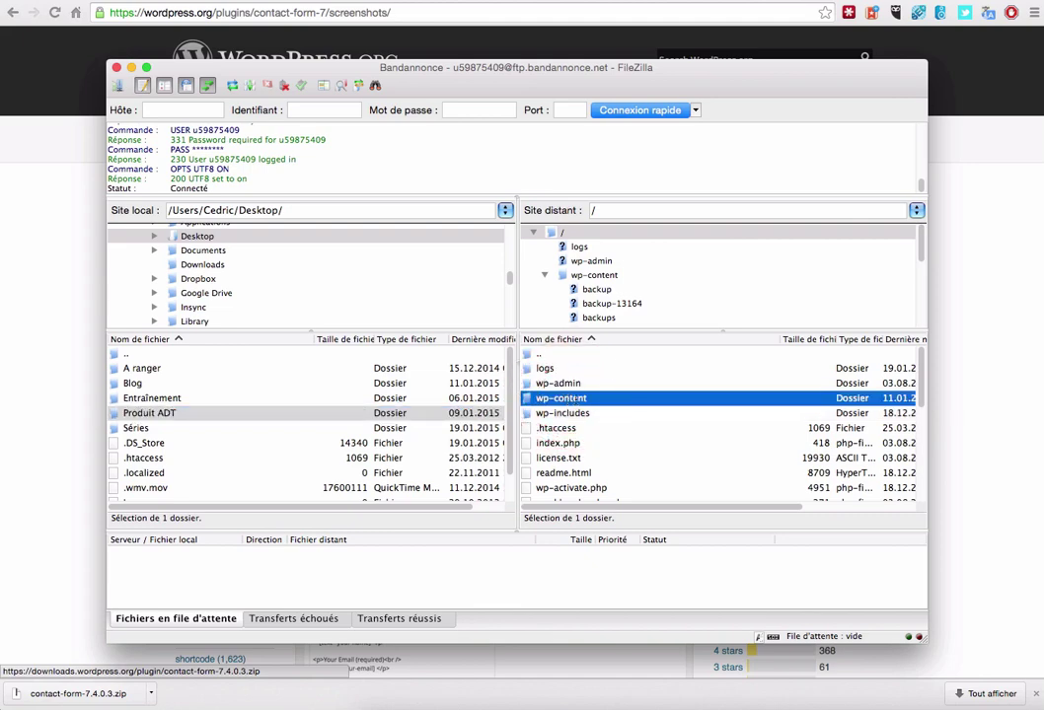
pyautogui.doubleClick(569, 399)
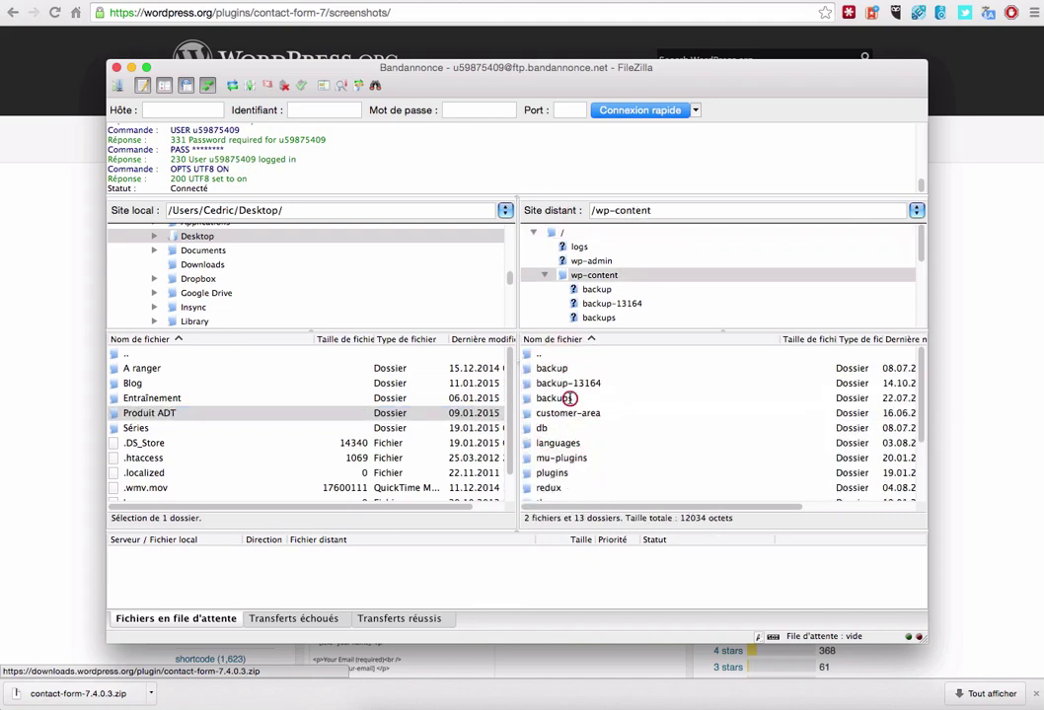
pyautogui.doubleClick(544, 472)
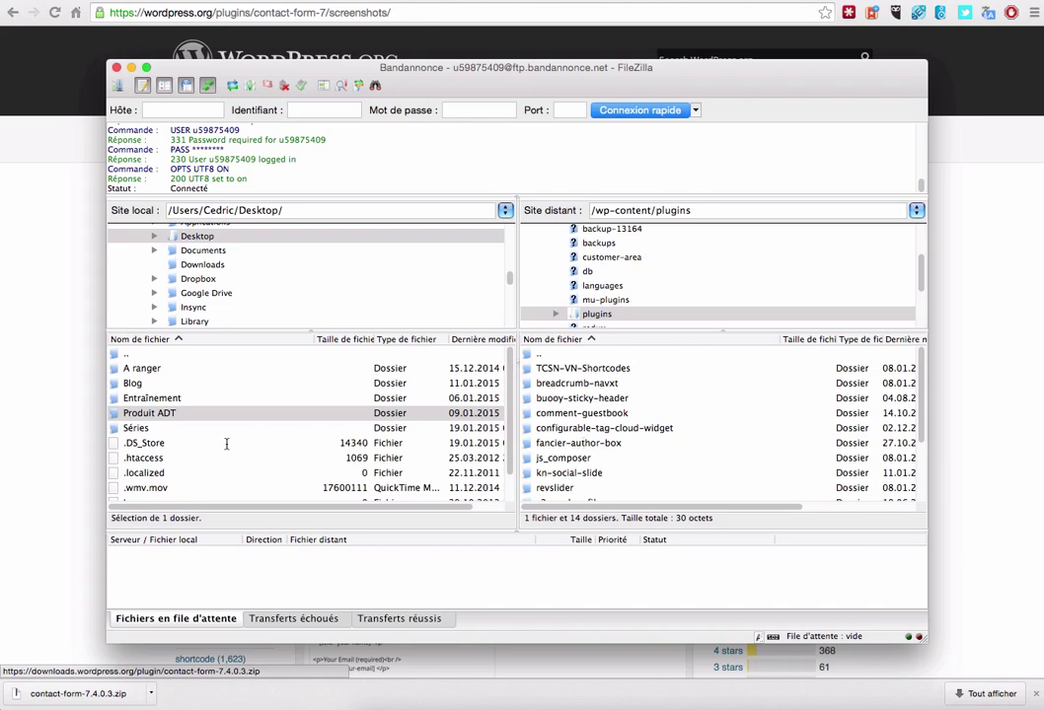
# Refresh the file lists and locate contact-form-7.4.0.3.zip in the local Desktop folder
pyautogui.click(150, 413)
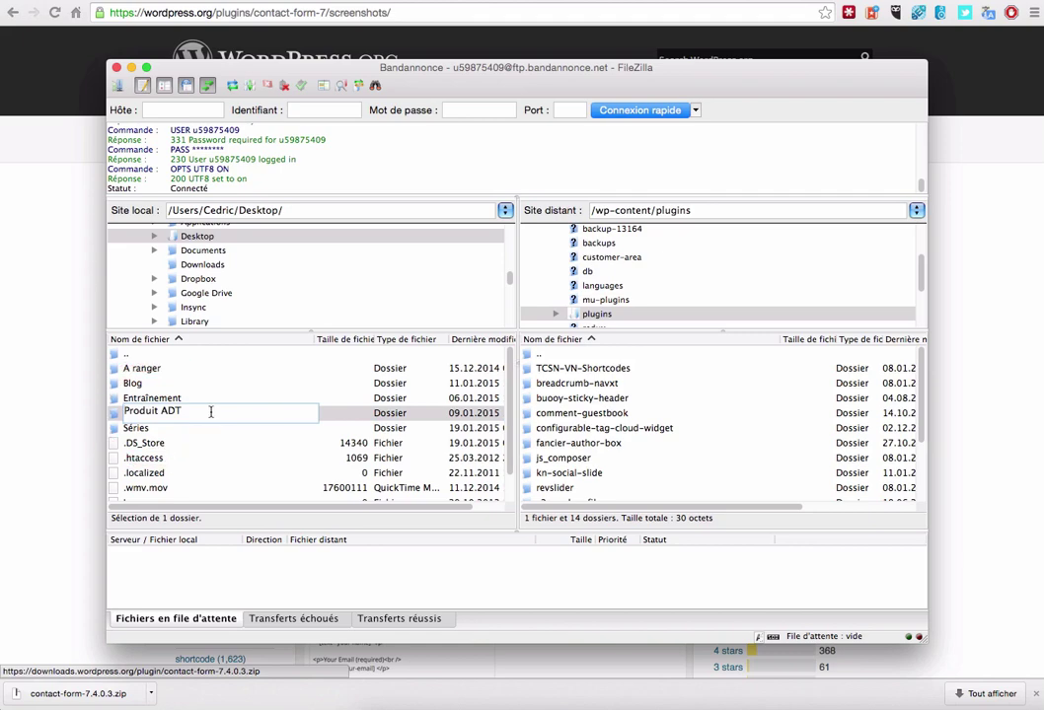
pyautogui.click(161, 458)
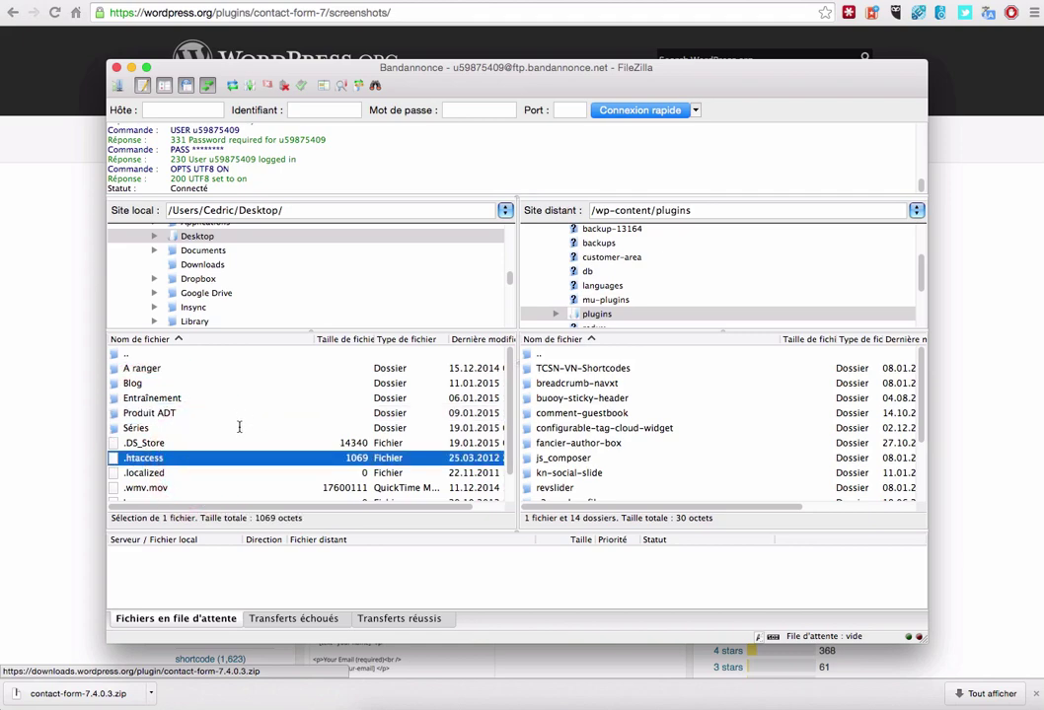
pyautogui.scroll(-2, 239, 426)
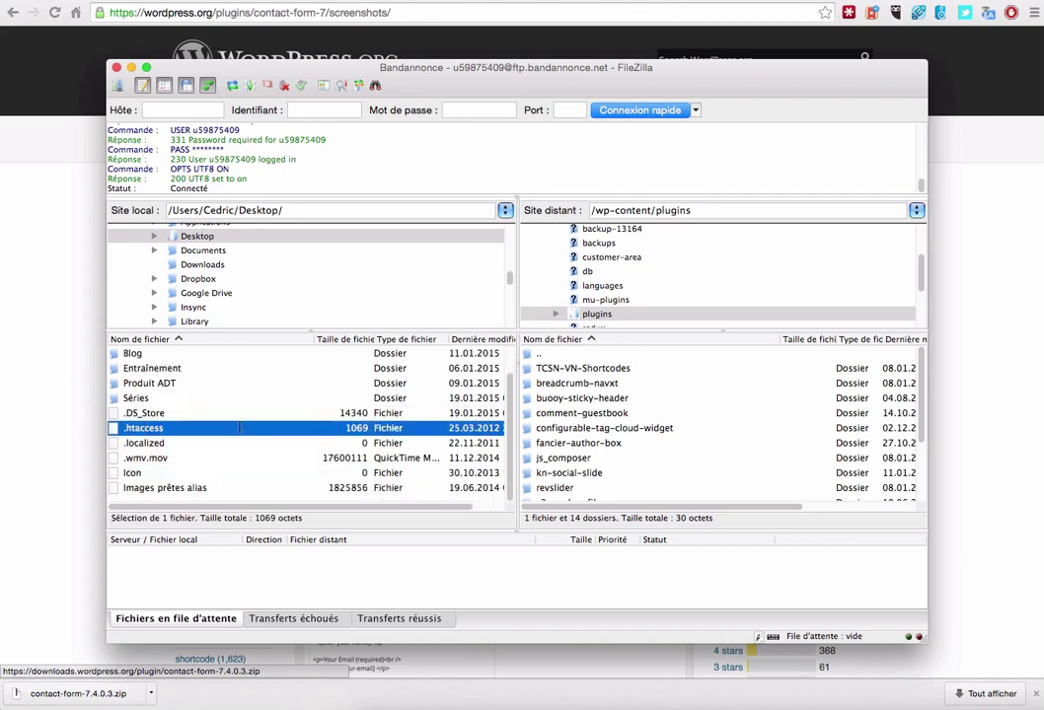
pyautogui.click(233, 85)
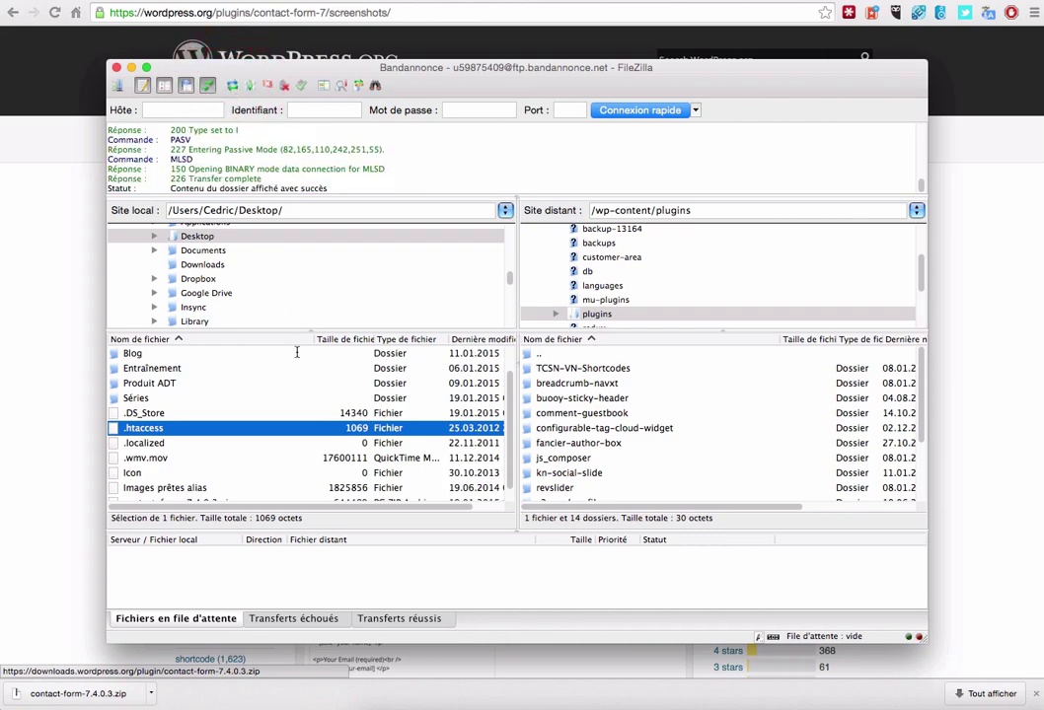
pyautogui.scroll(-1, 247, 424)
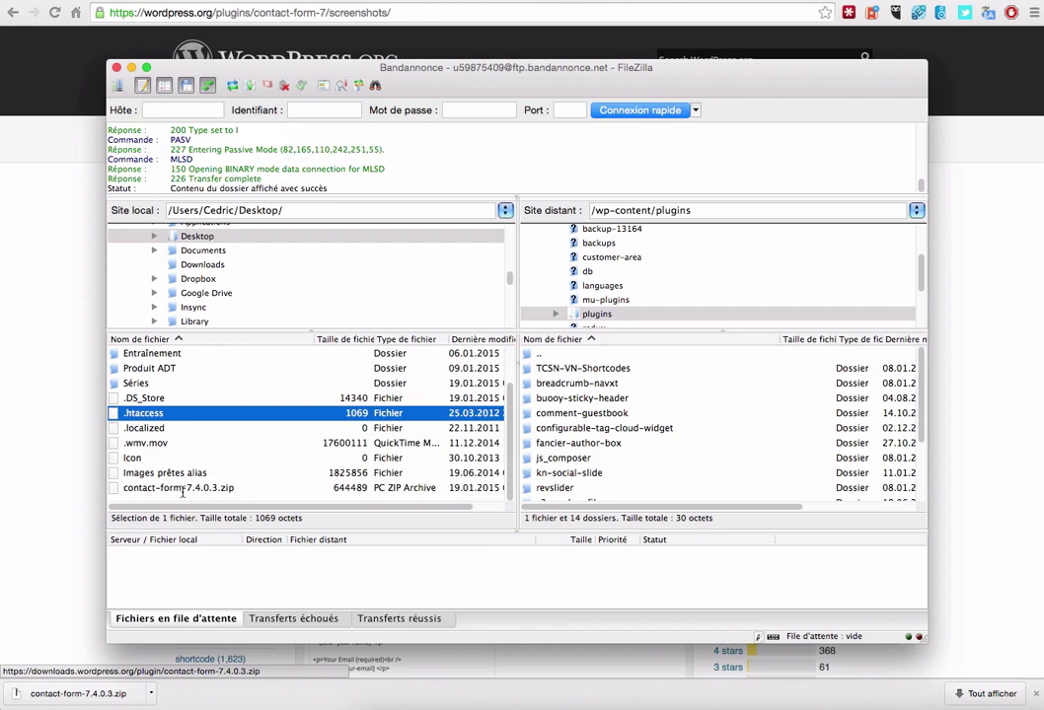
# Switch to Finder and extract contact-form-7.4.0.3.zip on the desktop, leaving the FileZilla window uncovered
pyautogui.press('super+Tab')
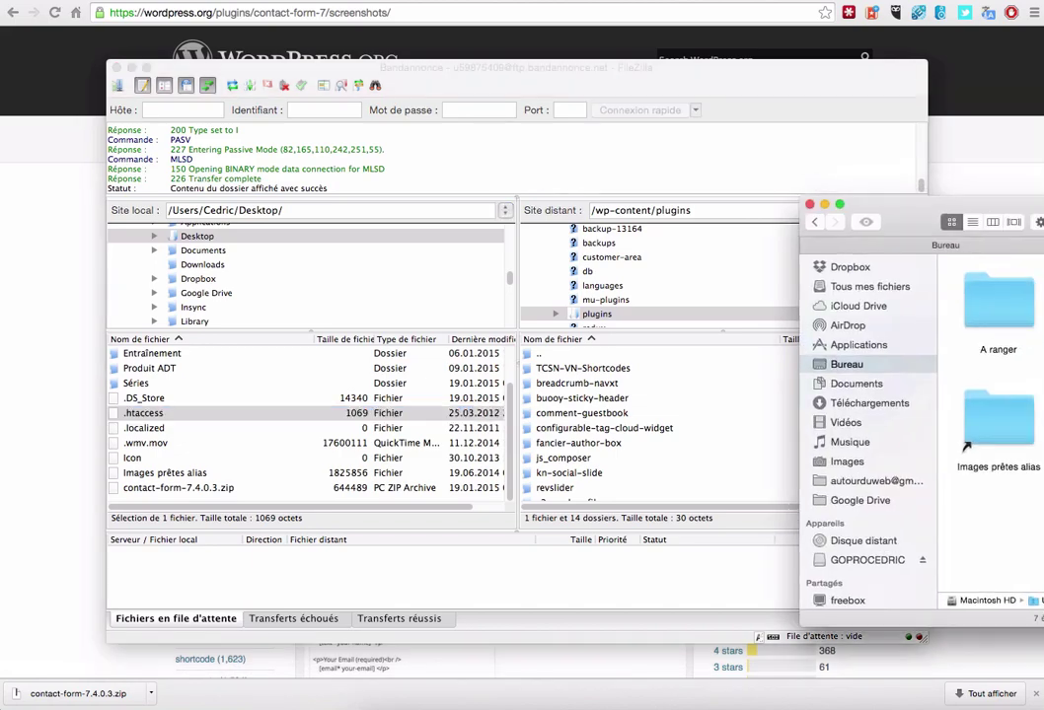
pyautogui.moveTo(937, 204); pyautogui.dragTo(501, 187)
pyautogui.click(533, 296)
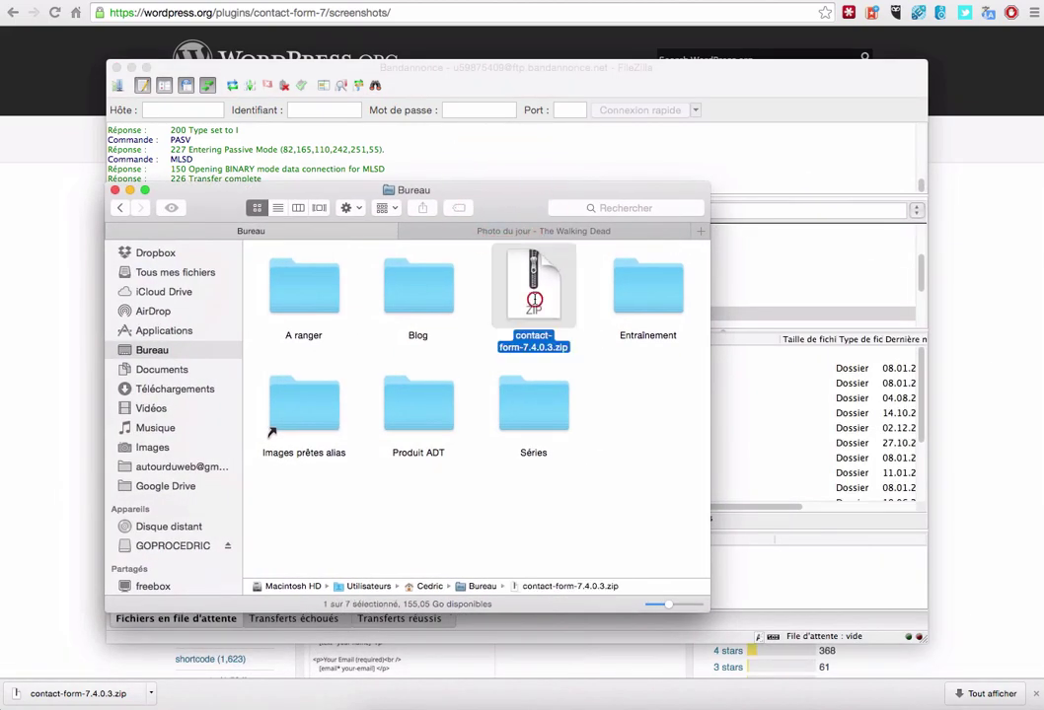
pyautogui.doubleClick(533, 296)
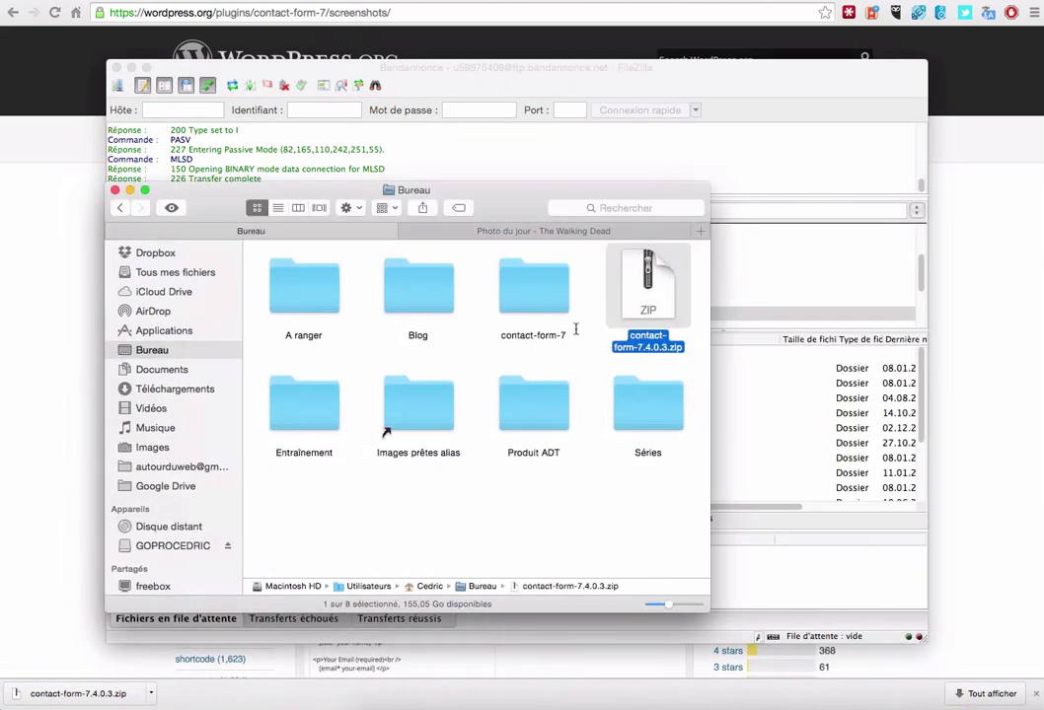
pyautogui.moveTo(482, 188); pyautogui.dragTo(1043, 193)
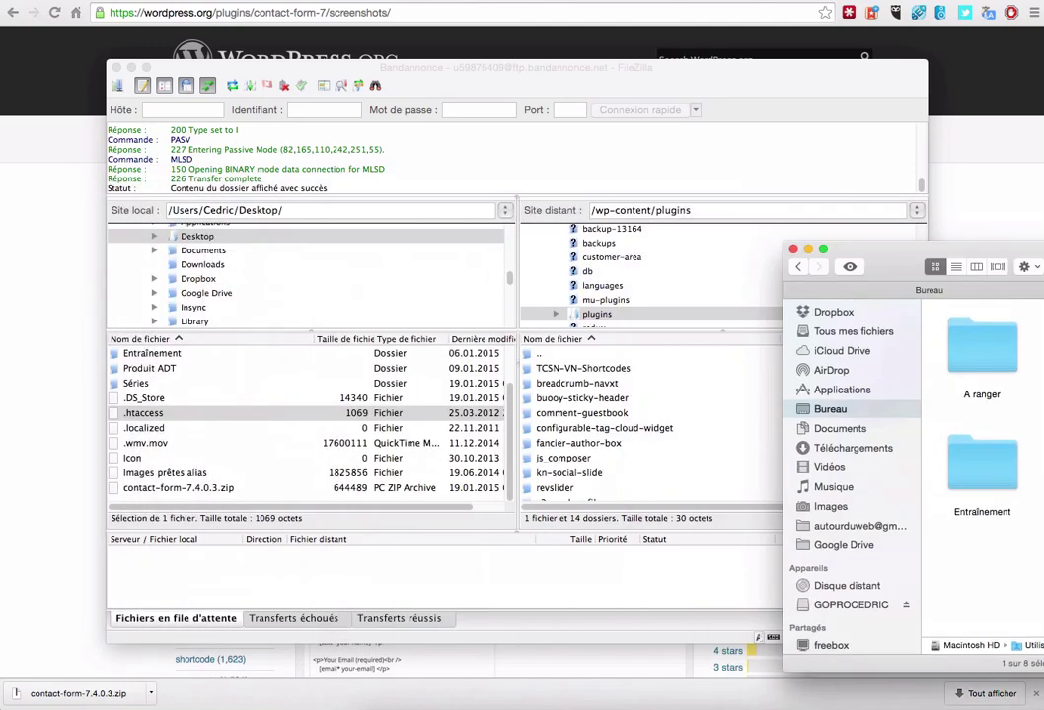
# Back in FileZilla, refresh the lists, upload the local contact-form-7 folder to /wp-content/plugins and check the successful transfers
pyautogui.click(603, 369)
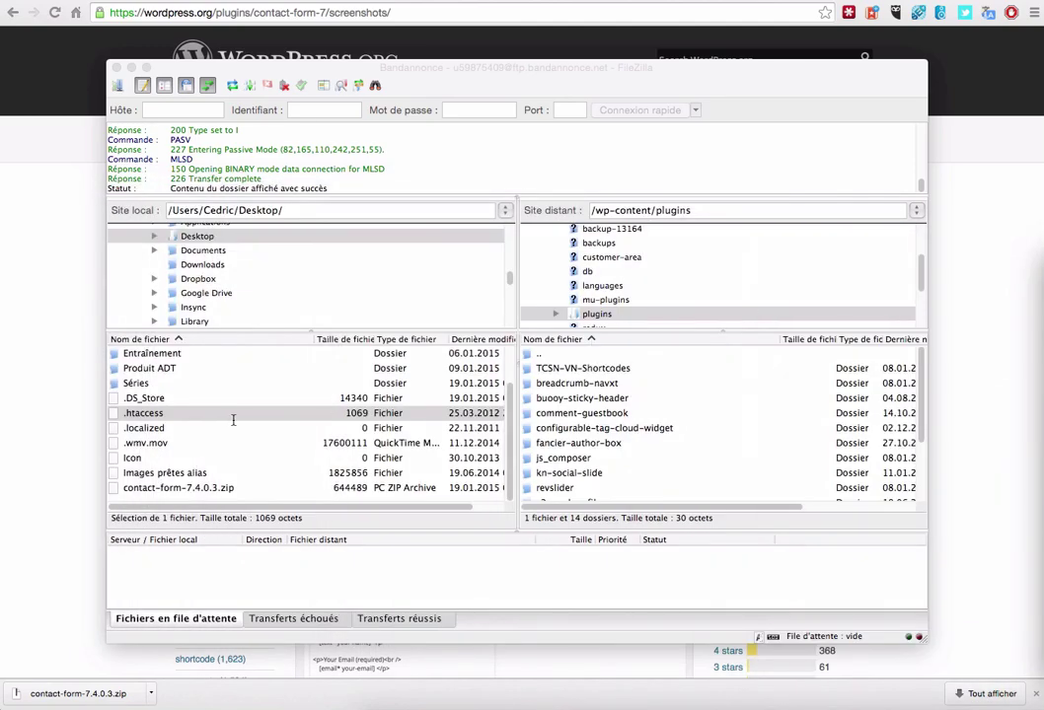
pyautogui.click(232, 85)
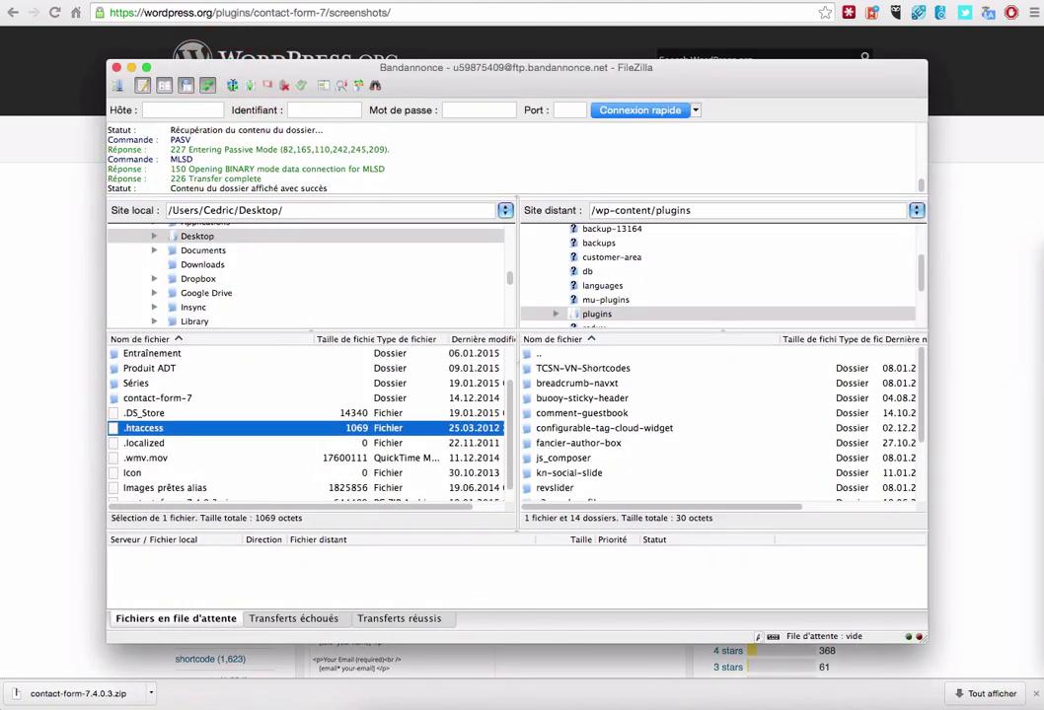
pyautogui.click(114, 398)
pyautogui.rightClick(199, 398)
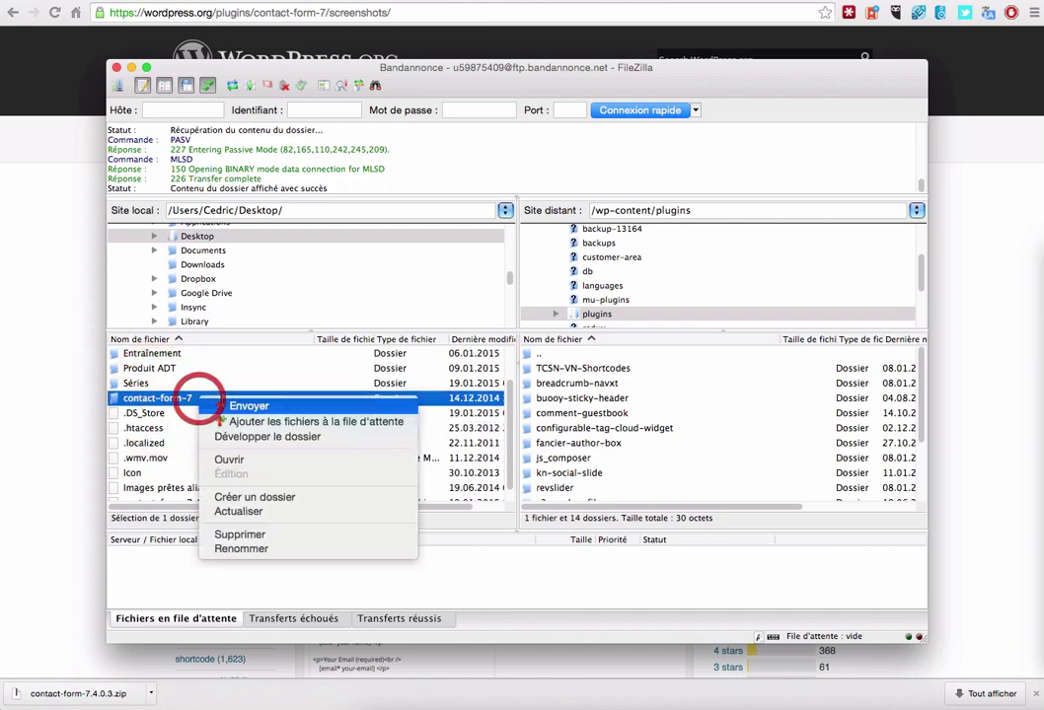
pyautogui.click(255, 405)
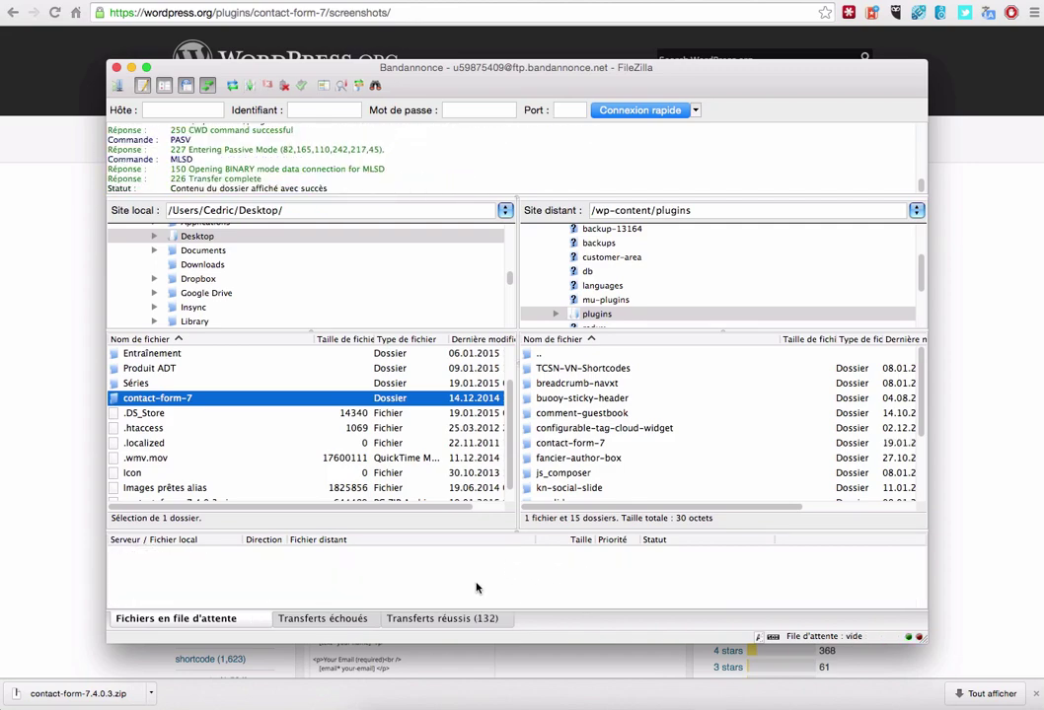
pyautogui.click(453, 624)
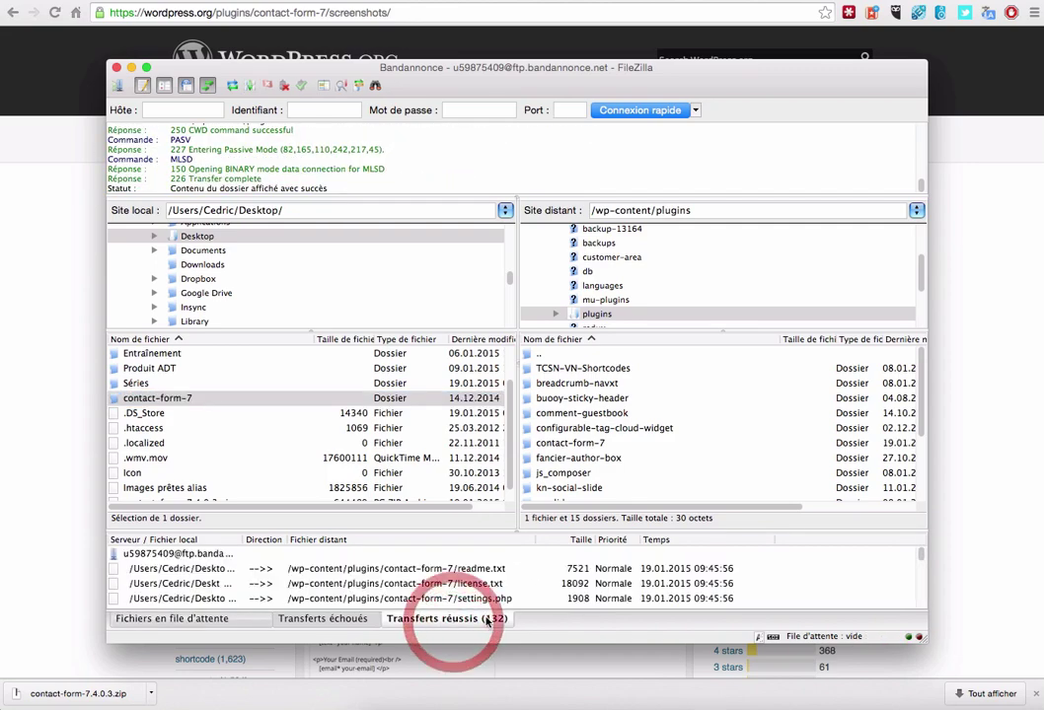
pyautogui.click(544, 443)
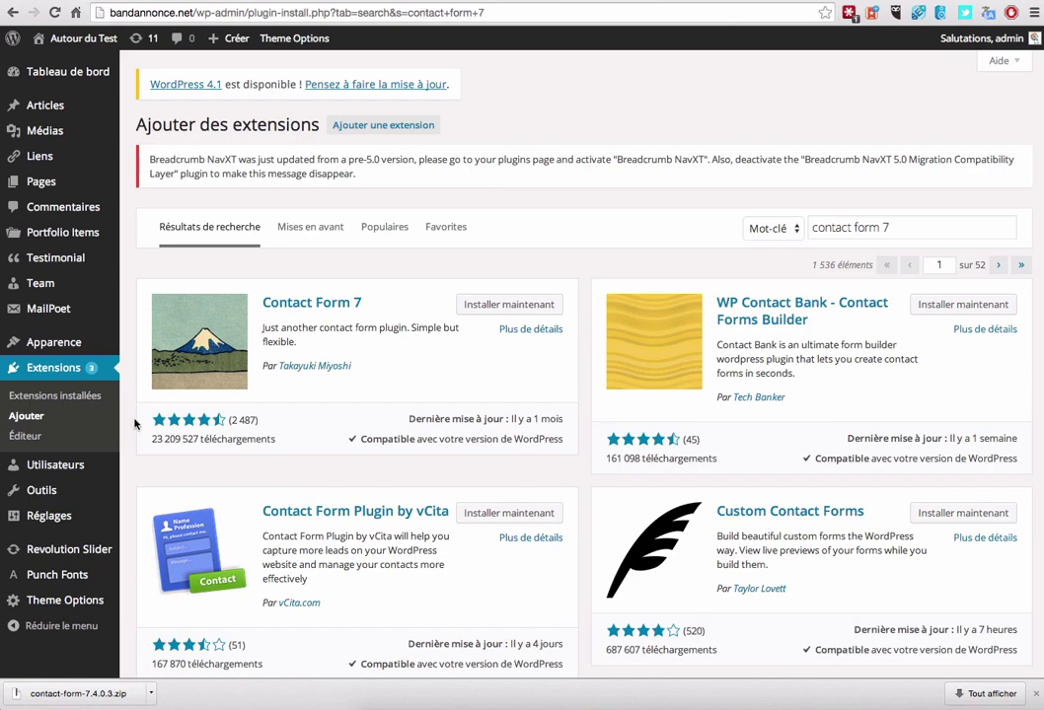
# In the WordPress admin, open the installed extensions and activate Contact Form 7
pyautogui.click(94, 395)
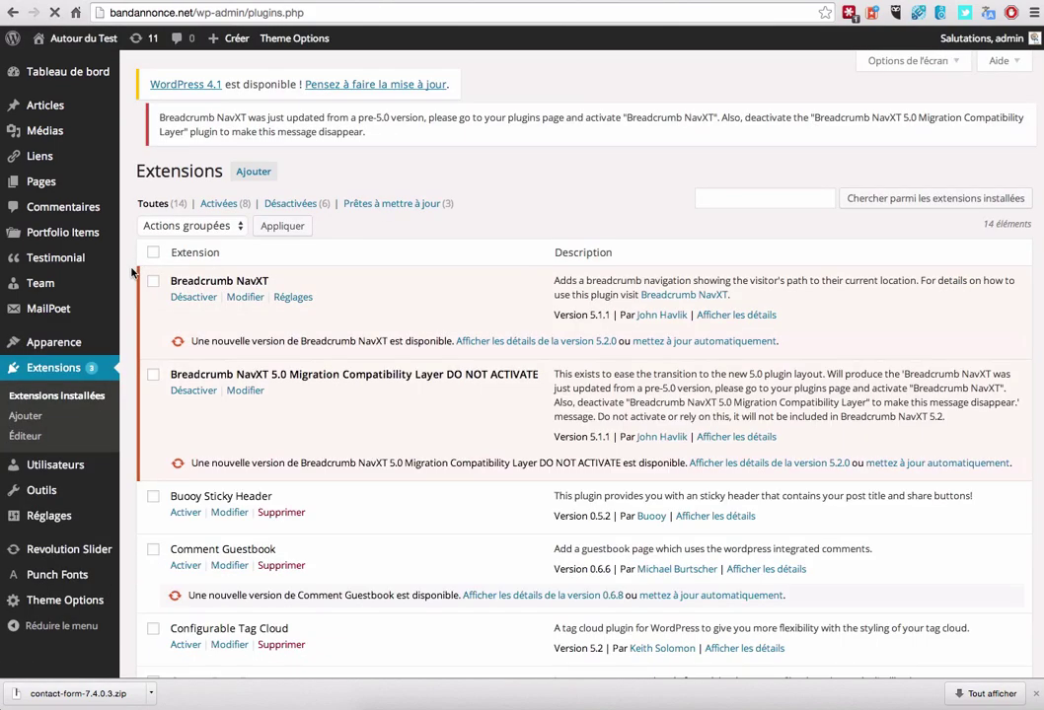
pyautogui.scroll(-5, 134, 274)
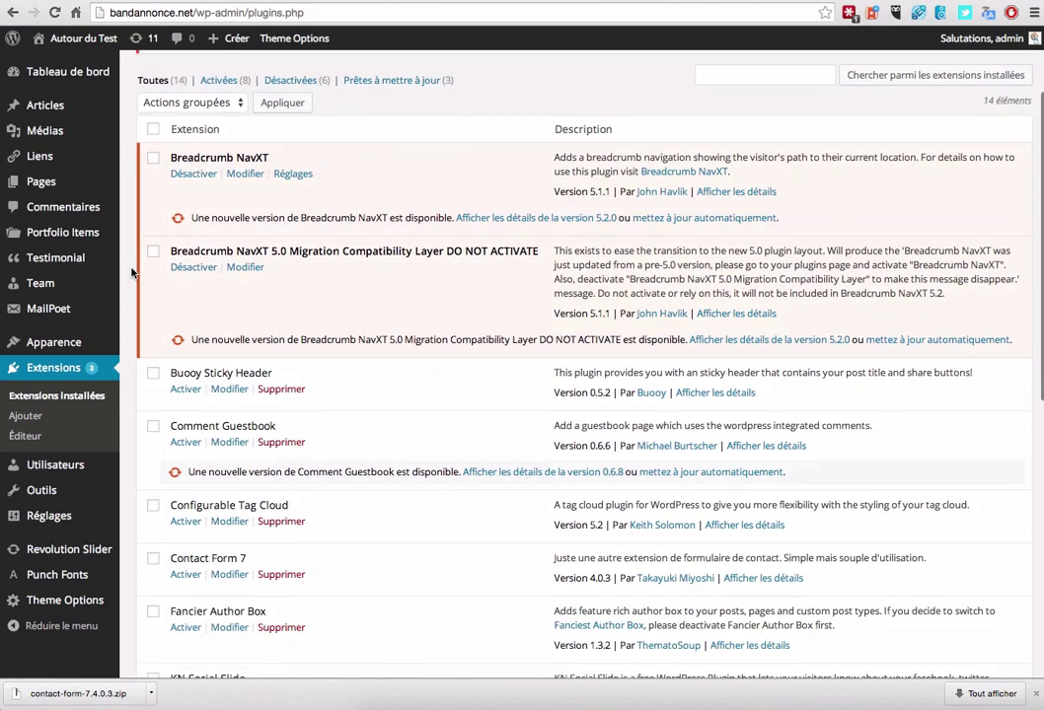
pyautogui.click(190, 507)
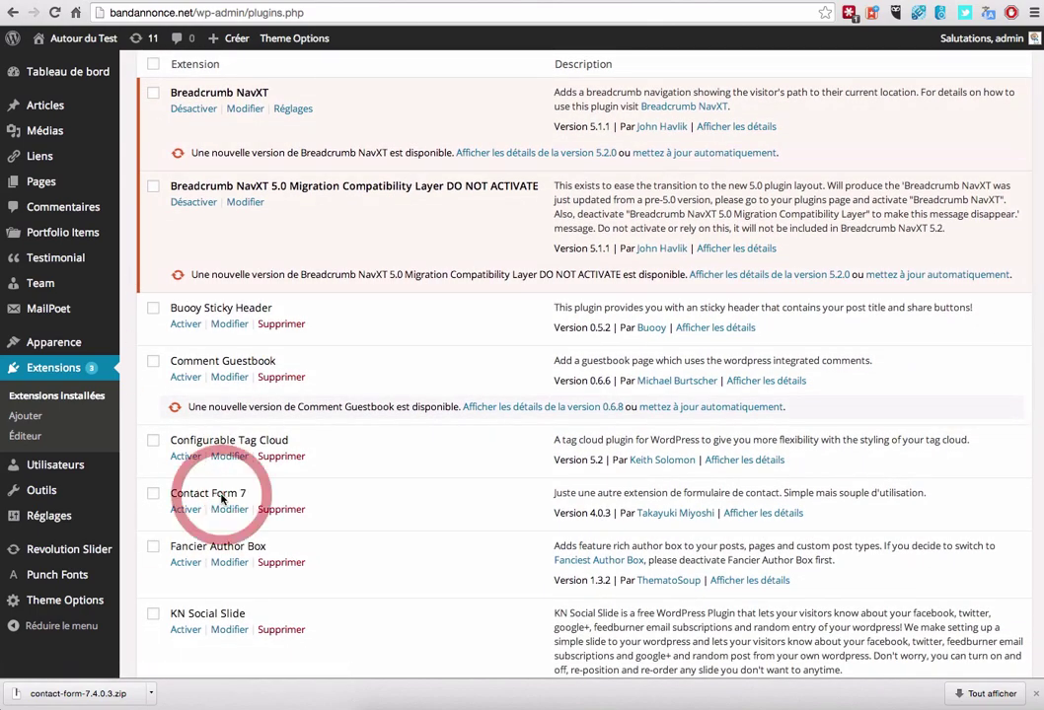
pyautogui.click(187, 509)
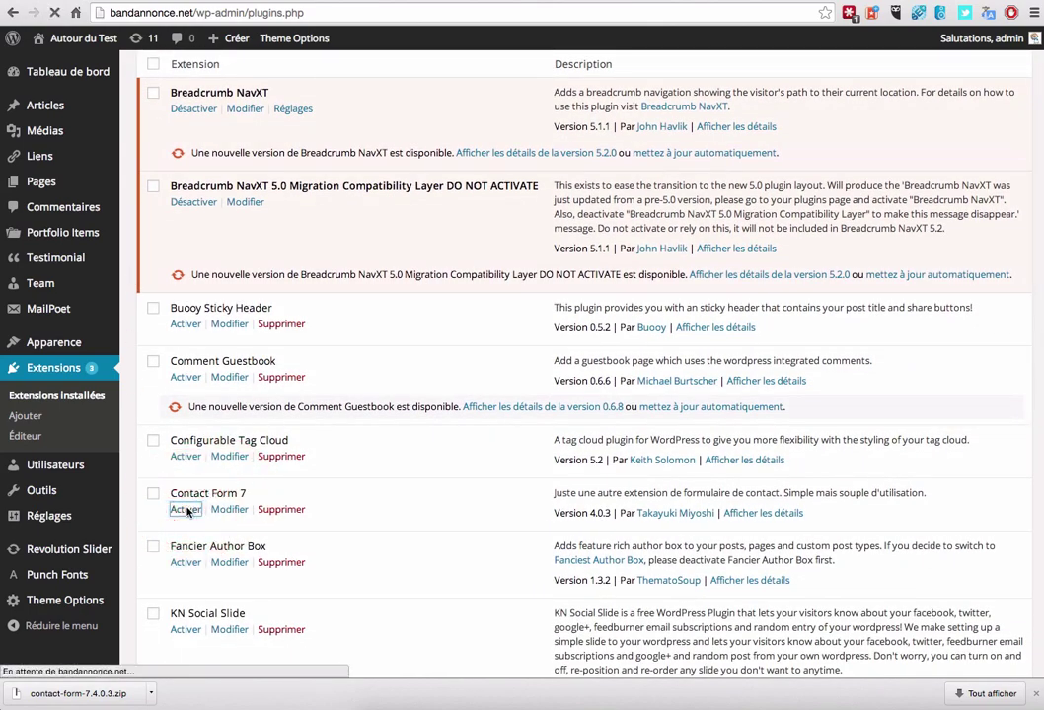